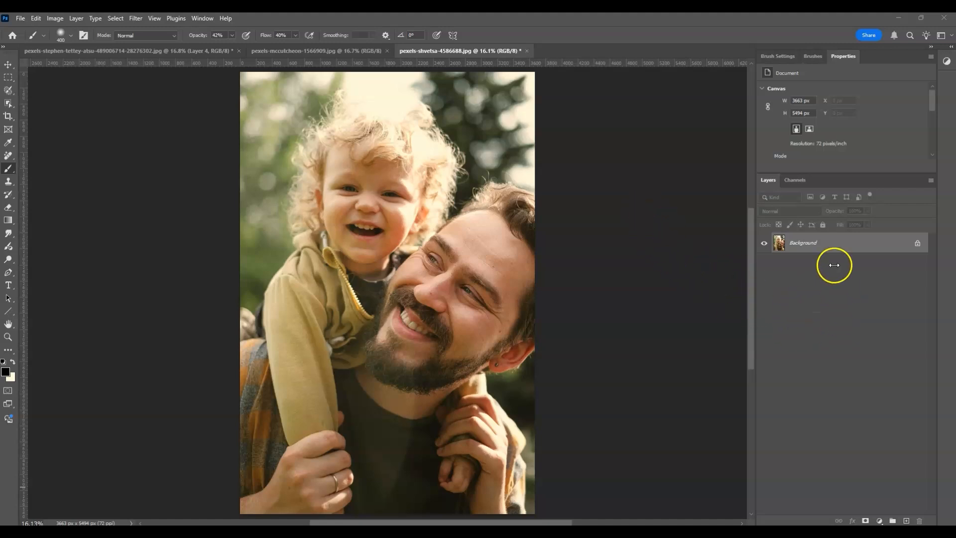
Duplicate the Background layer and convert the copy to a smart object.
{"action": "left_click", "coordinate": [821, 245]}
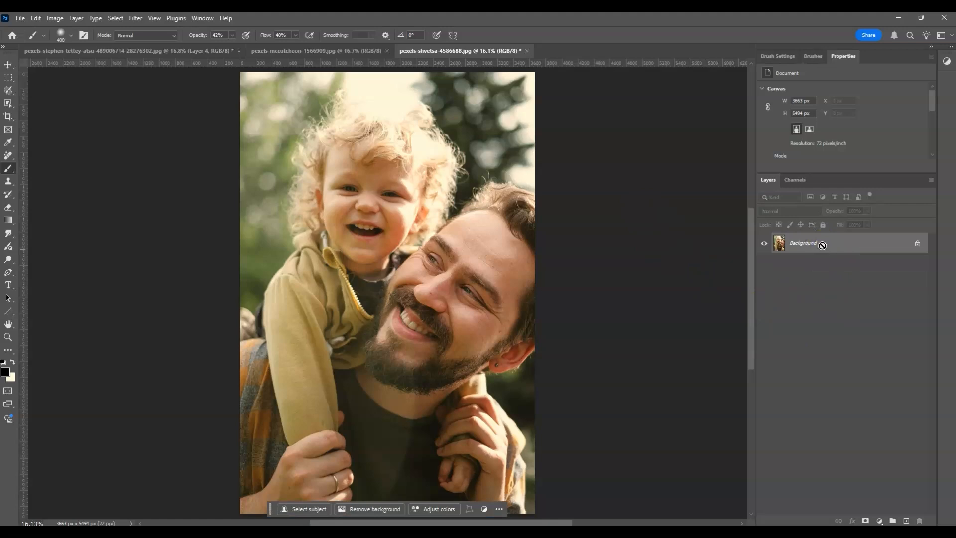
{"action": "key", "text": "ctrl+j"}
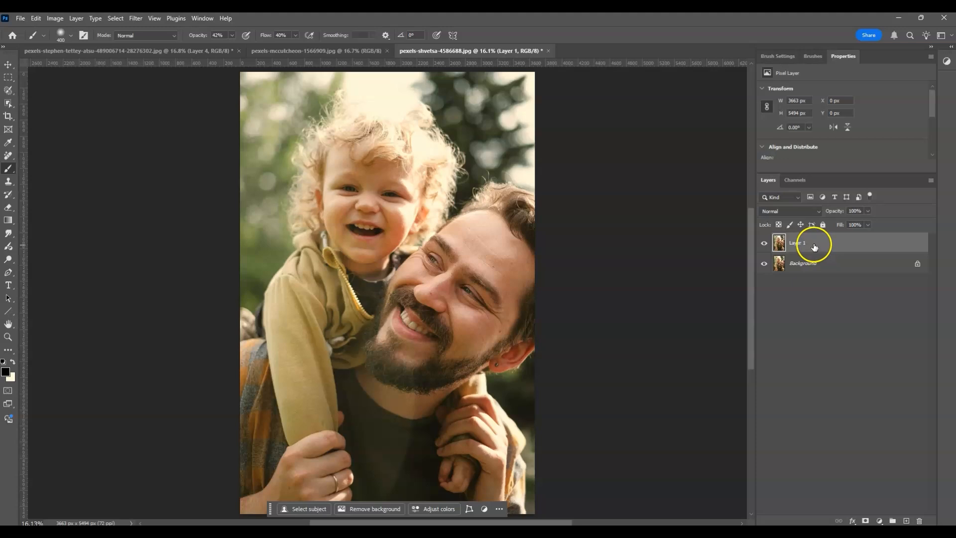
{"action": "right_click", "coordinate": [815, 244]}
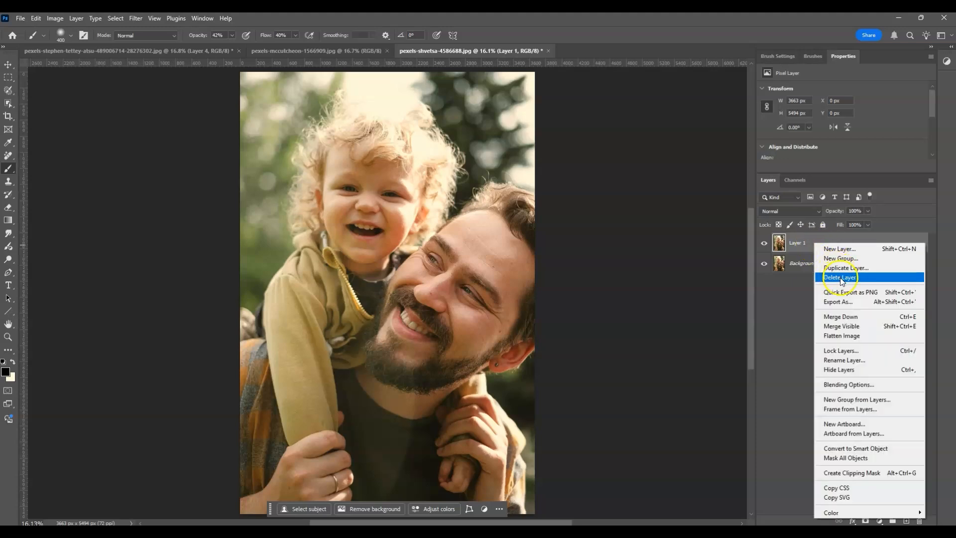
{"action": "left_click", "coordinate": [854, 447]}
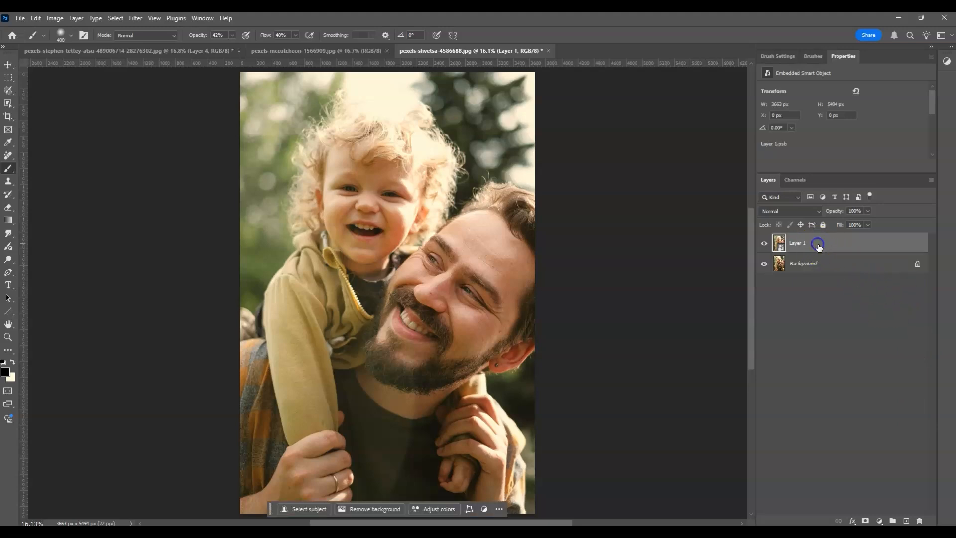
Enable the Smart Portrait neural filter on Layer 1 with the man's face as the selected face.
{"action": "left_click", "coordinate": [134, 19]}
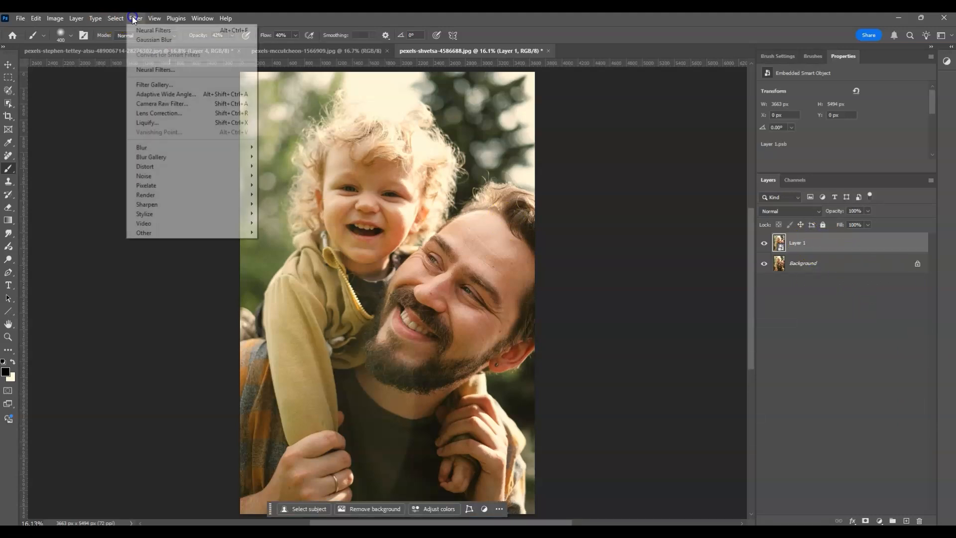
{"action": "left_click", "coordinate": [156, 70]}
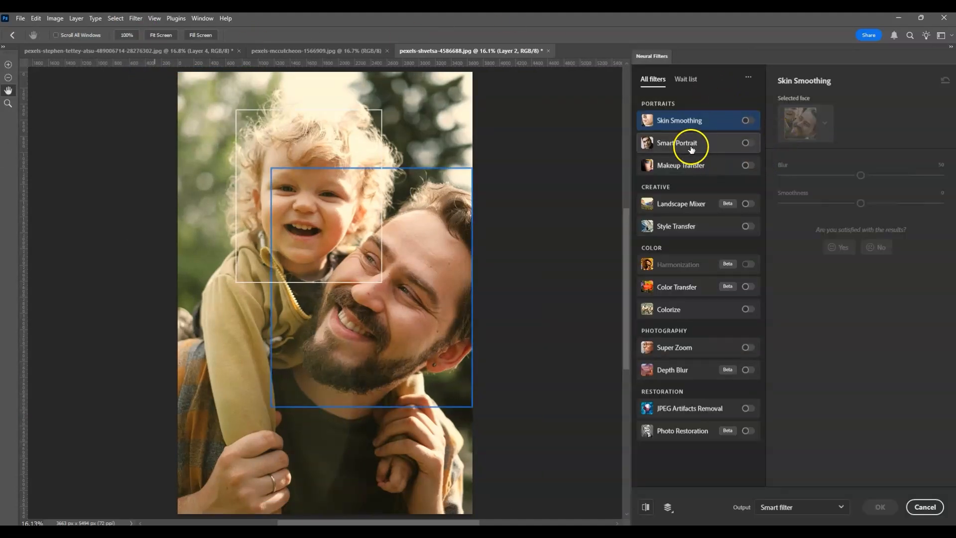
{"action": "left_click", "coordinate": [747, 144]}
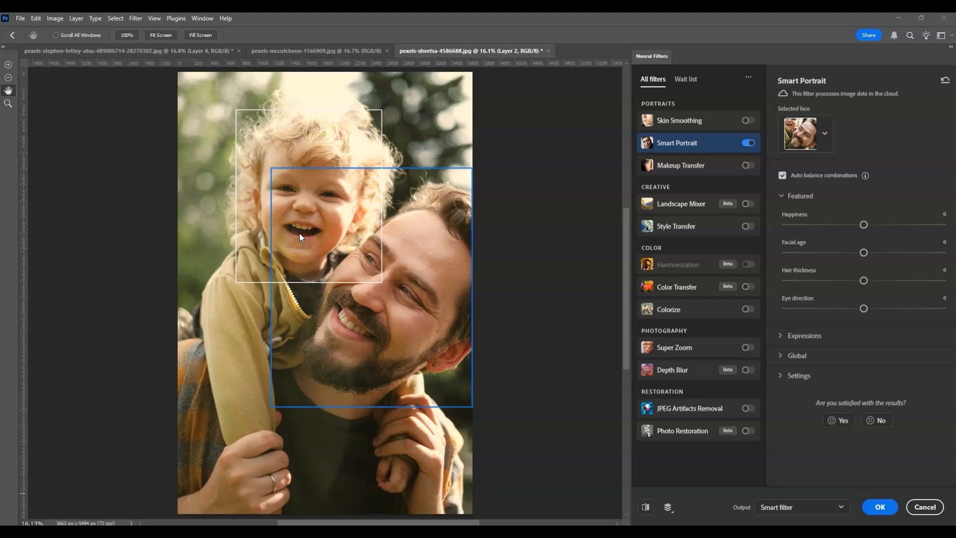
{"action": "left_click", "coordinate": [826, 135]}
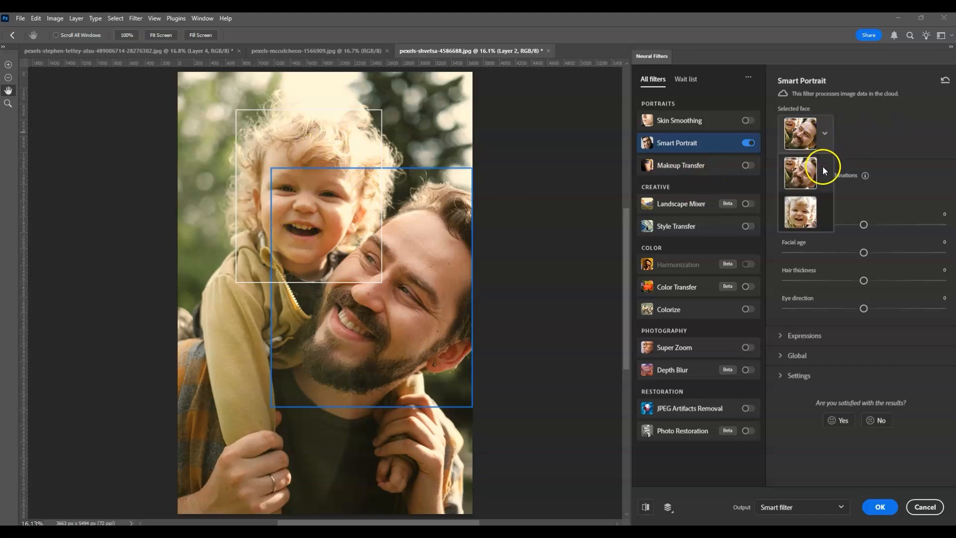
{"action": "left_click", "coordinate": [810, 215]}
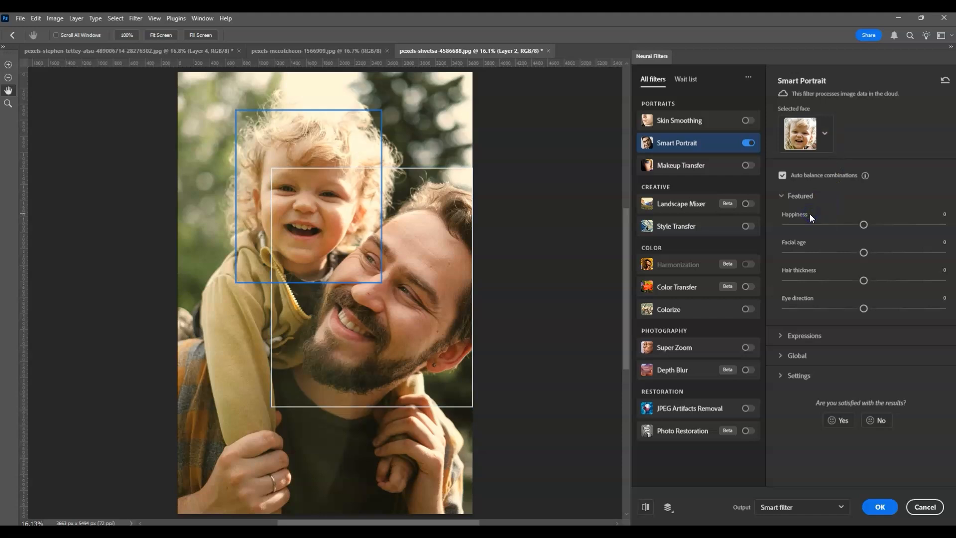
{"action": "left_click", "coordinate": [825, 134]}
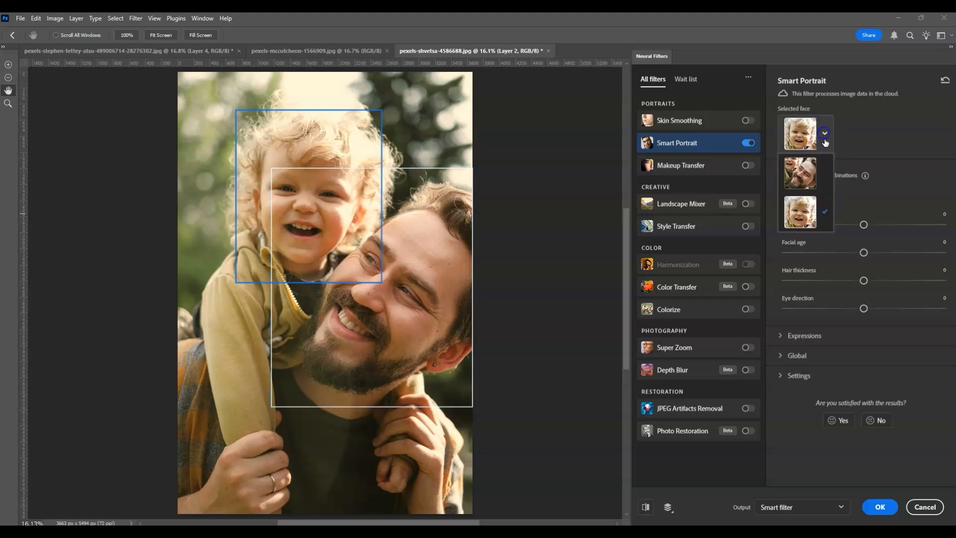
{"action": "left_click", "coordinate": [805, 183]}
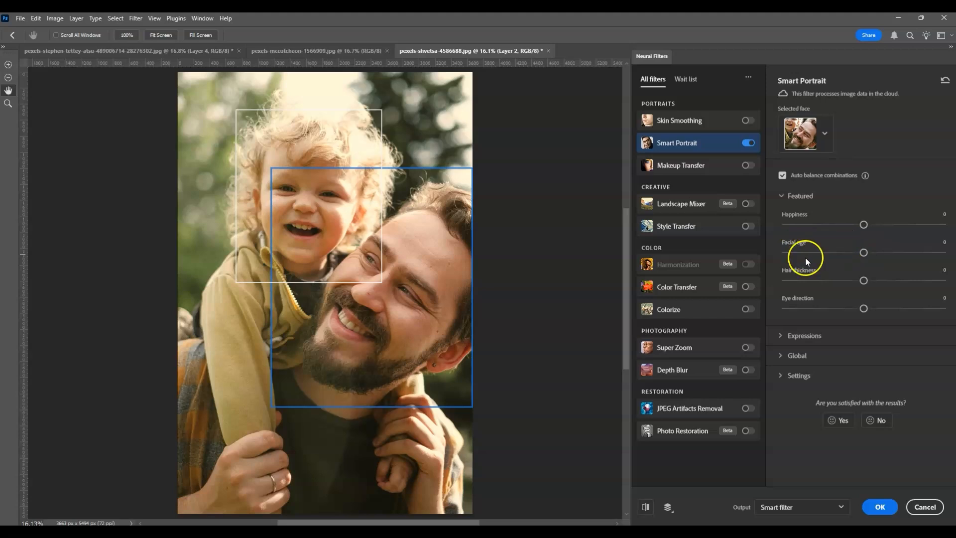
Set the man's Facial age to -50 and apply the result as a smart filter.
{"action": "left_click_drag", "start_coordinate": [865, 257], "coordinate": [832, 252]}
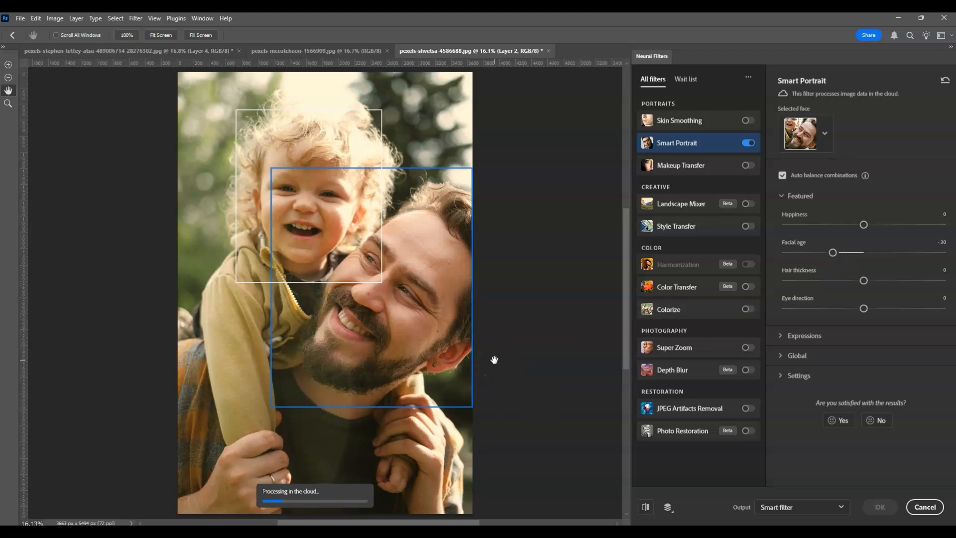
{"action": "left_click", "coordinate": [493, 293]}
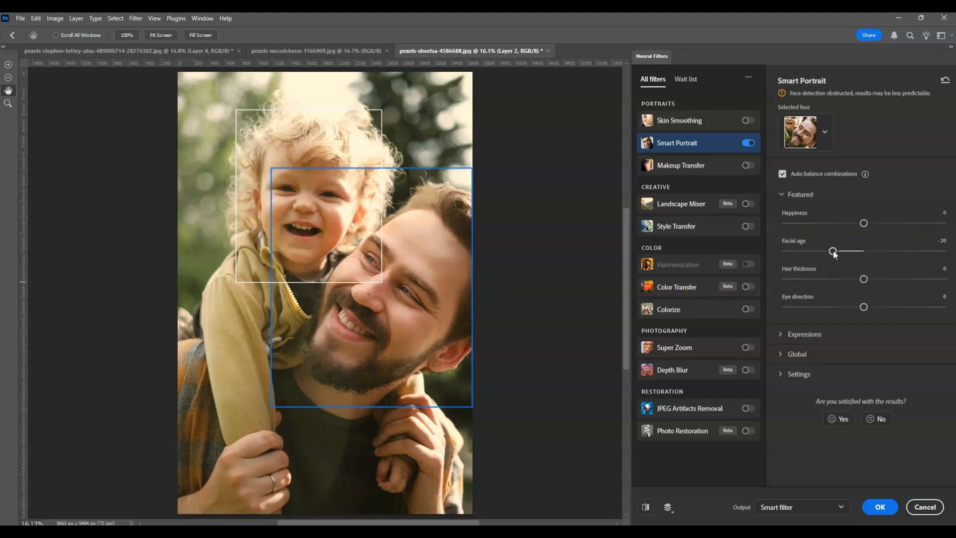
{"action": "left_click_drag", "start_coordinate": [833, 251], "coordinate": [769, 252]}
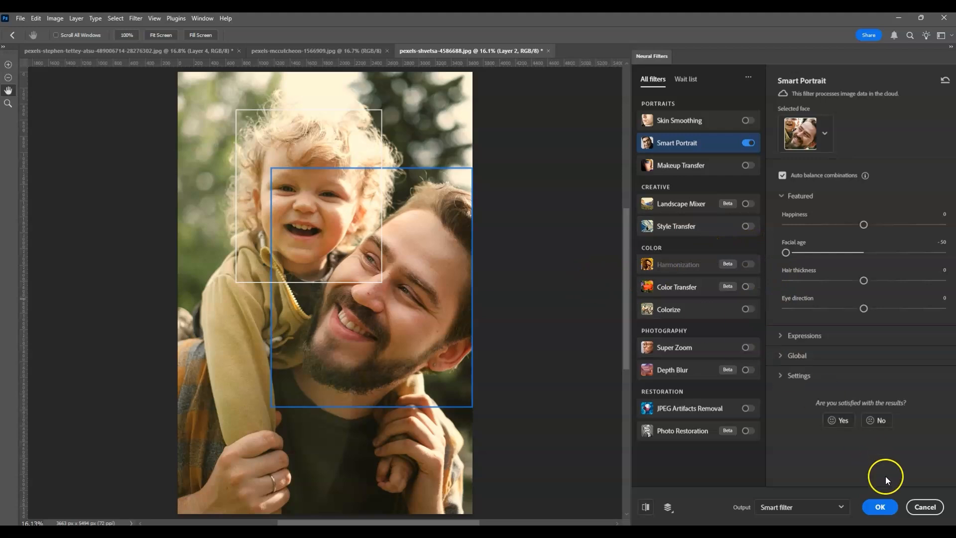
{"action": "left_click", "coordinate": [881, 509]}
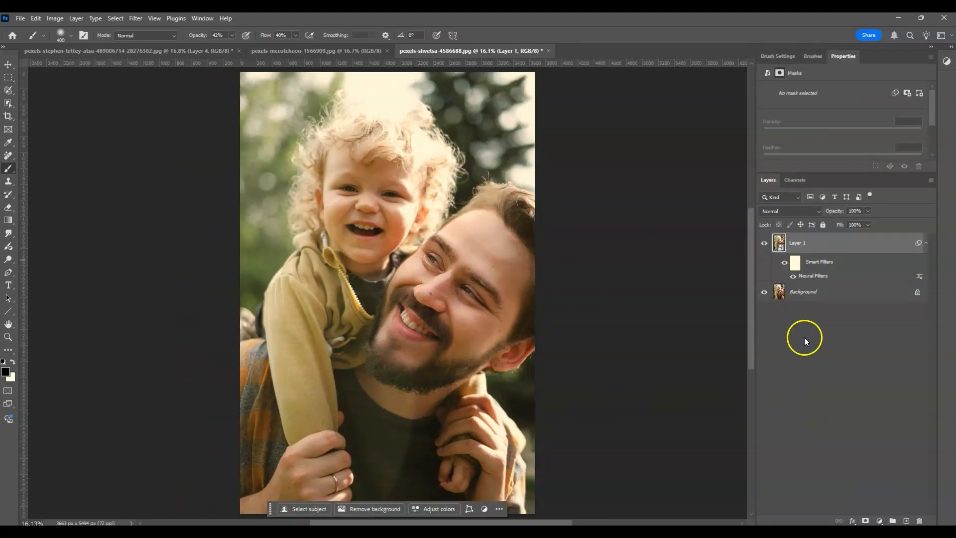
Compare the photo before and after the age filter by toggling Layer 1's visibility.
{"action": "left_click", "coordinate": [765, 244]}
{"action": "left_click", "coordinate": [765, 244]}
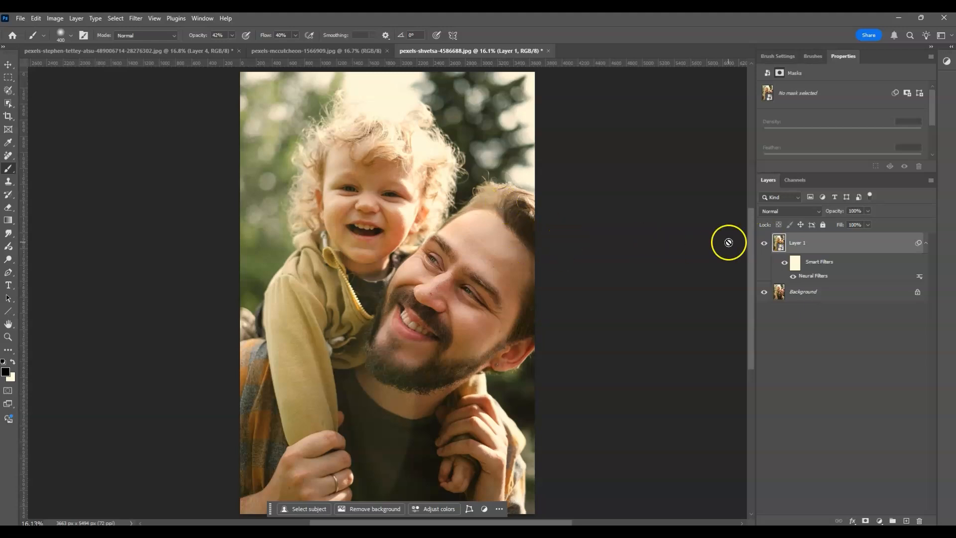
{"action": "left_click", "coordinate": [765, 244]}
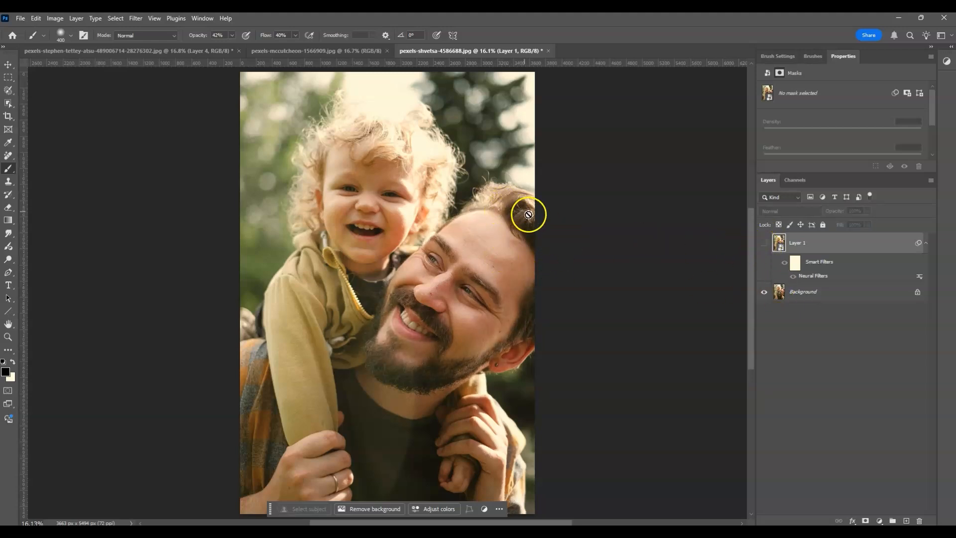
{"action": "left_click", "coordinate": [764, 243]}
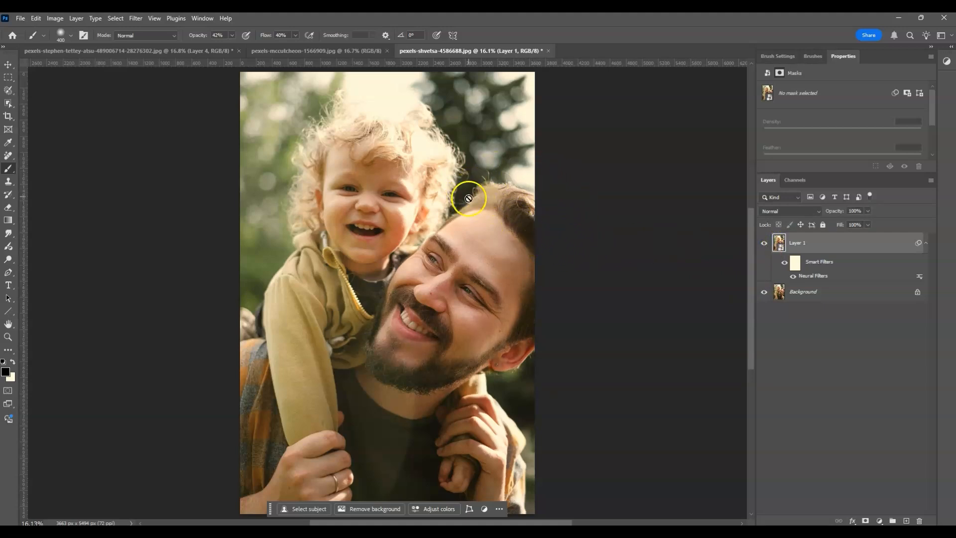
{"action": "left_click", "coordinate": [580, 273]}
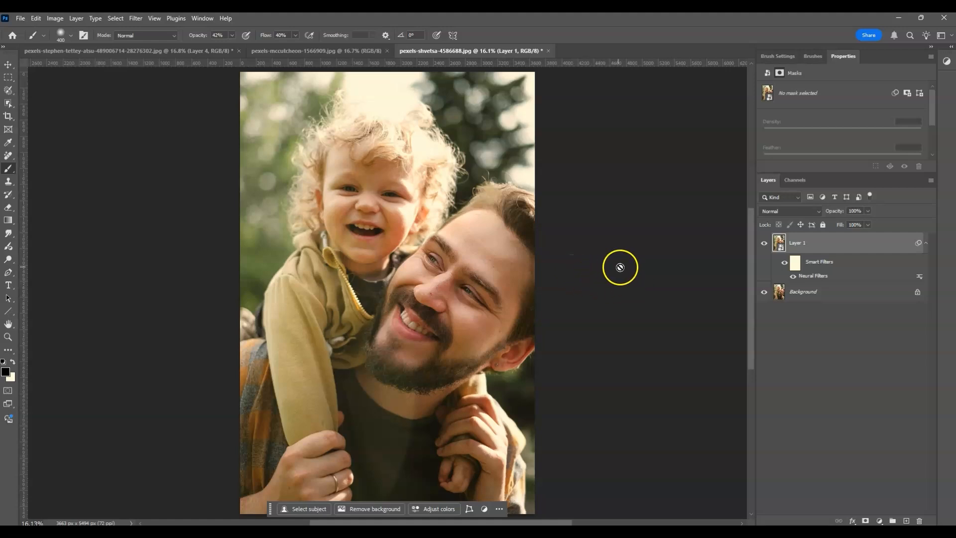
Add a white layer mask to Layer 1 and make the mask active.
{"action": "left_click", "coordinate": [810, 251]}
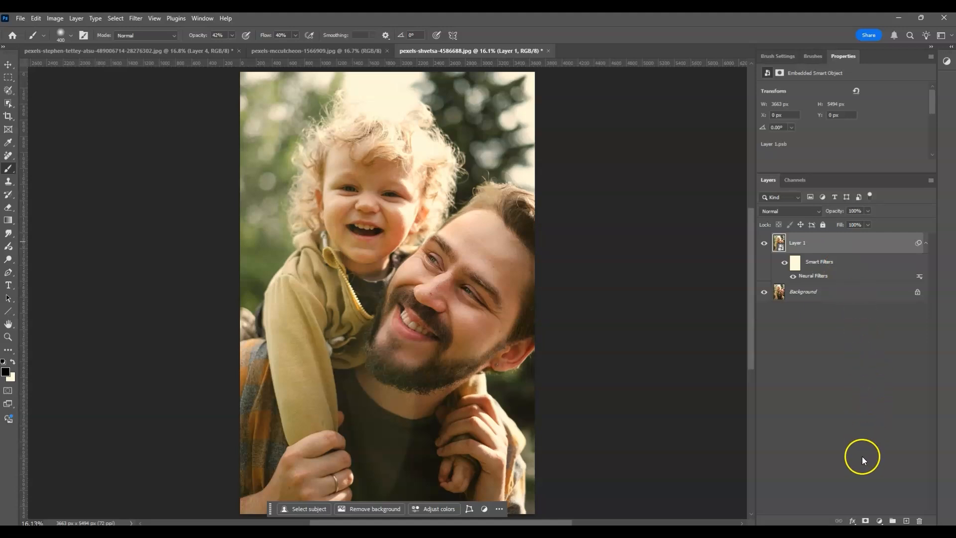
{"action": "left_click", "coordinate": [865, 521]}
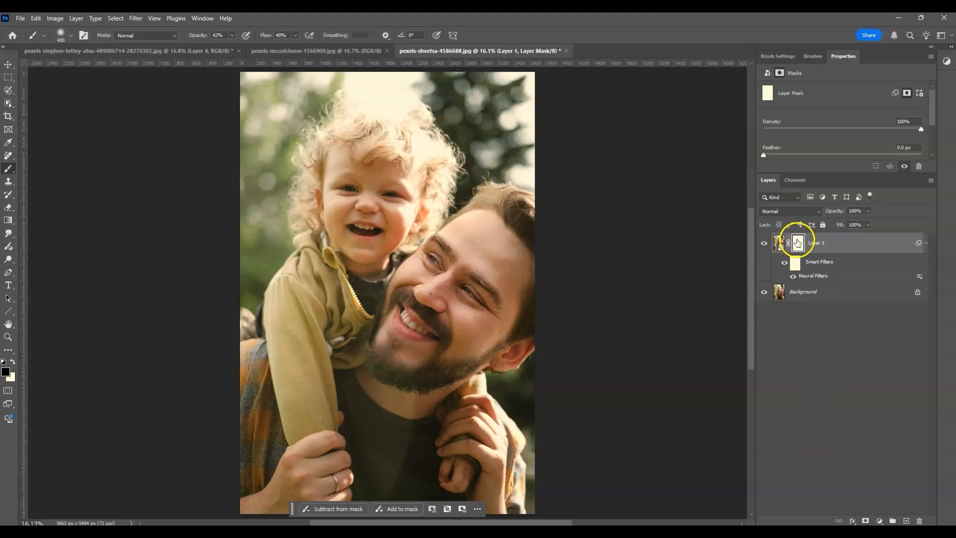
{"action": "left_click", "coordinate": [799, 245]}
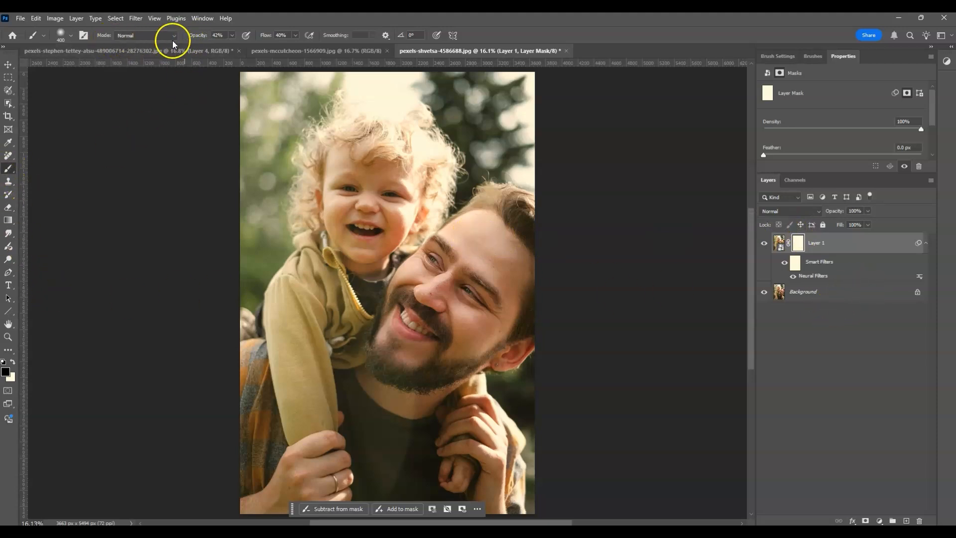
Choose a brush tip for the Brush tool and set its opacity to 30%.
{"action": "left_click", "coordinate": [72, 36]}
{"action": "left_click", "coordinate": [66, 163]}
{"action": "left_click", "coordinate": [263, 18]}
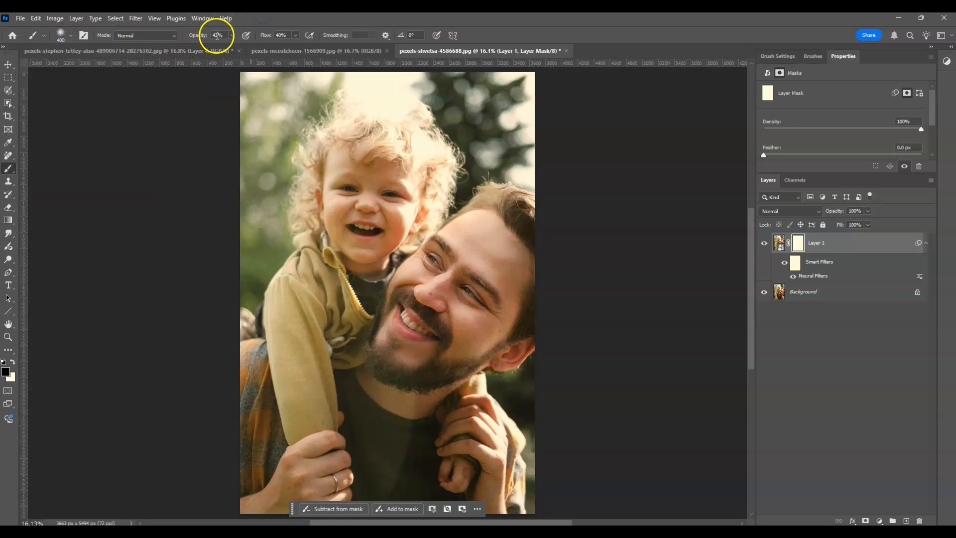
{"action": "left_click", "coordinate": [217, 36]}
{"action": "type", "text": "3"}
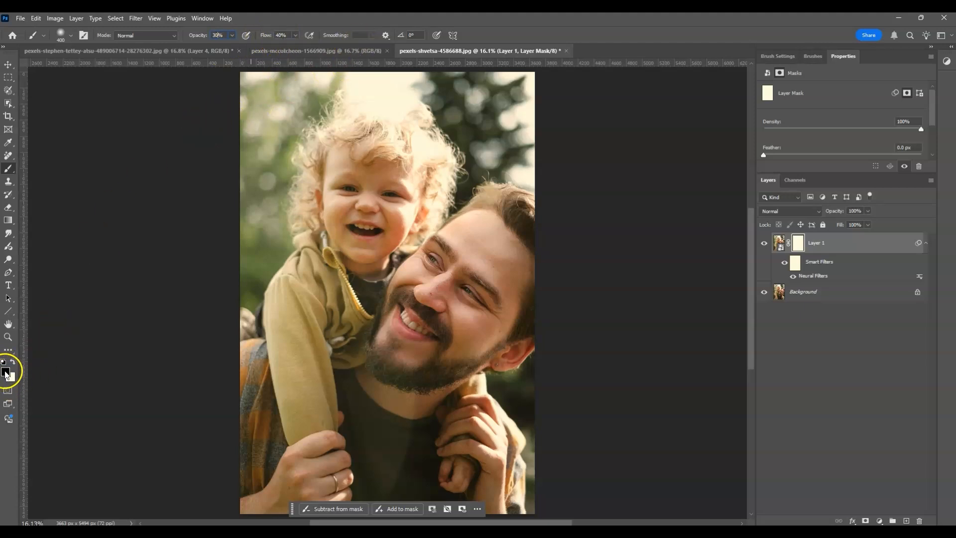
Paint black on Layer 1's mask over the man's hair and beard to restore their original look.
{"action": "left_click", "coordinate": [800, 246]}
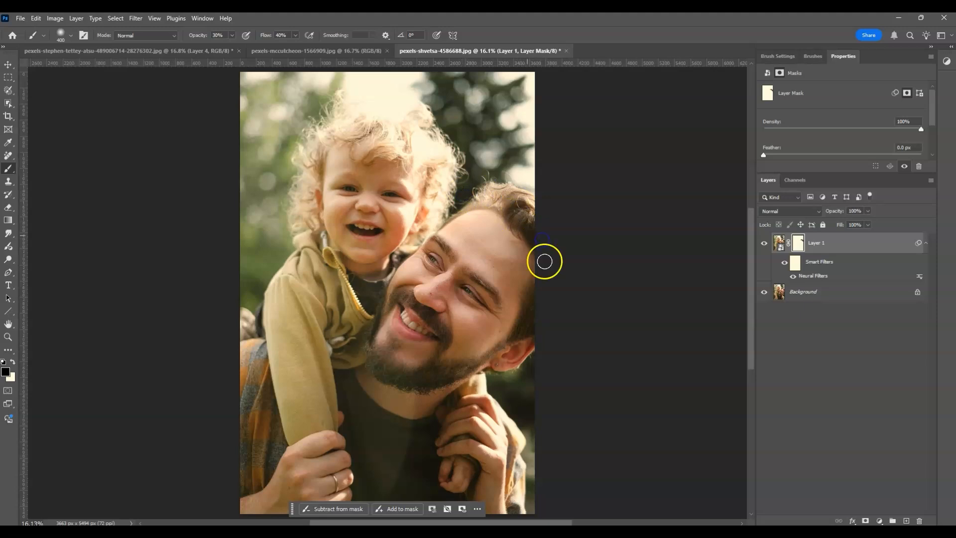
{"action": "left_click_drag", "start_coordinate": [527, 337], "coordinate": [506, 291]}
{"action": "left_click_drag", "start_coordinate": [527, 331], "coordinate": [536, 314]}
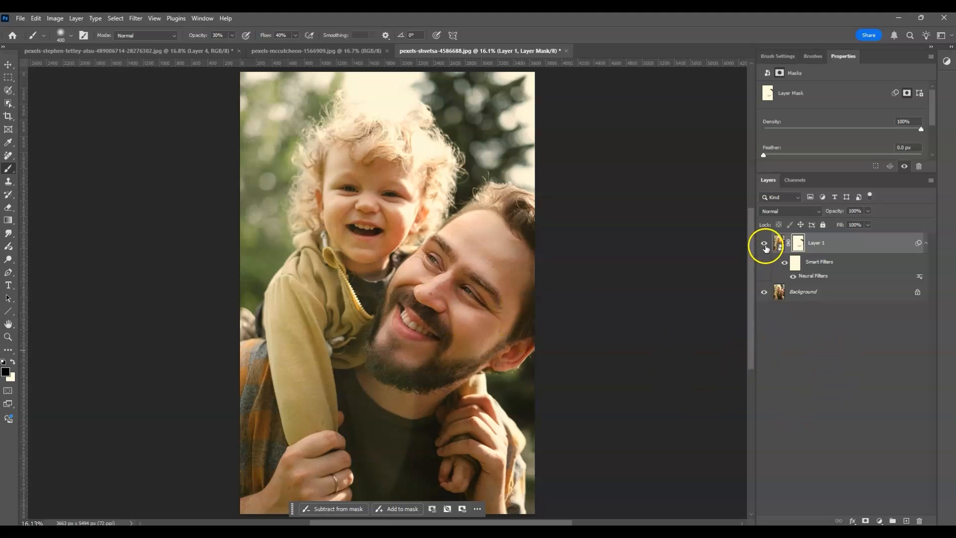
Toggle Layer 1's visibility to compare the masked age edit with the original photo.
{"action": "left_click", "coordinate": [765, 244]}
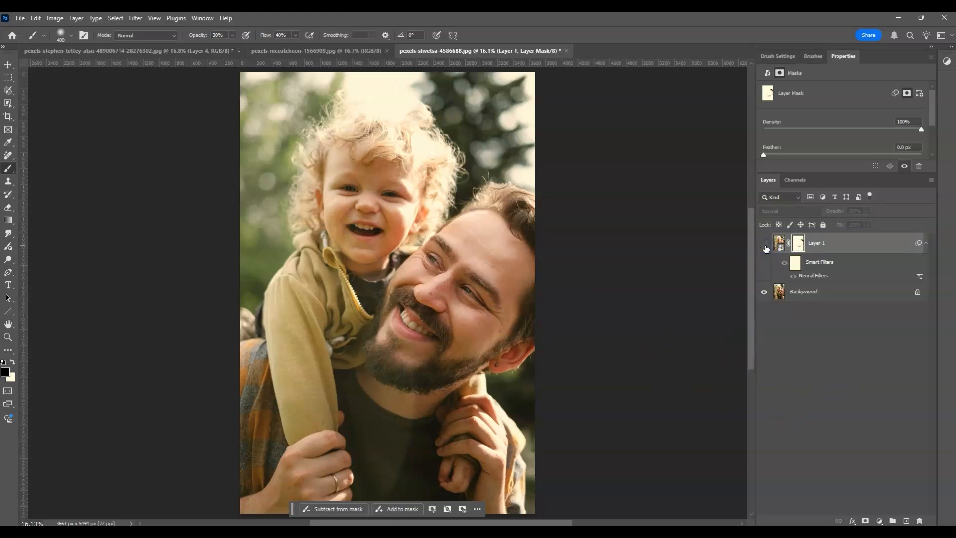
{"action": "left_click", "coordinate": [765, 243]}
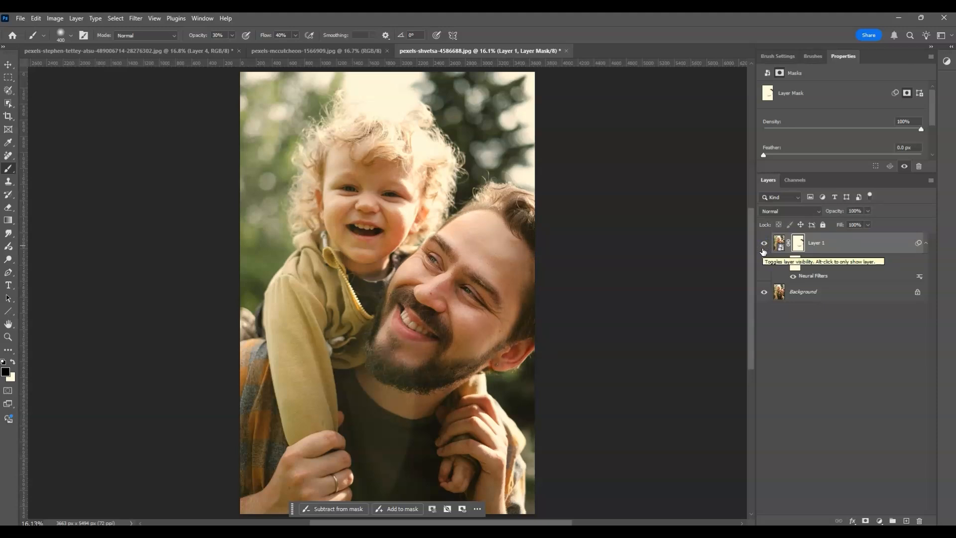
{"action": "left_click", "coordinate": [765, 249]}
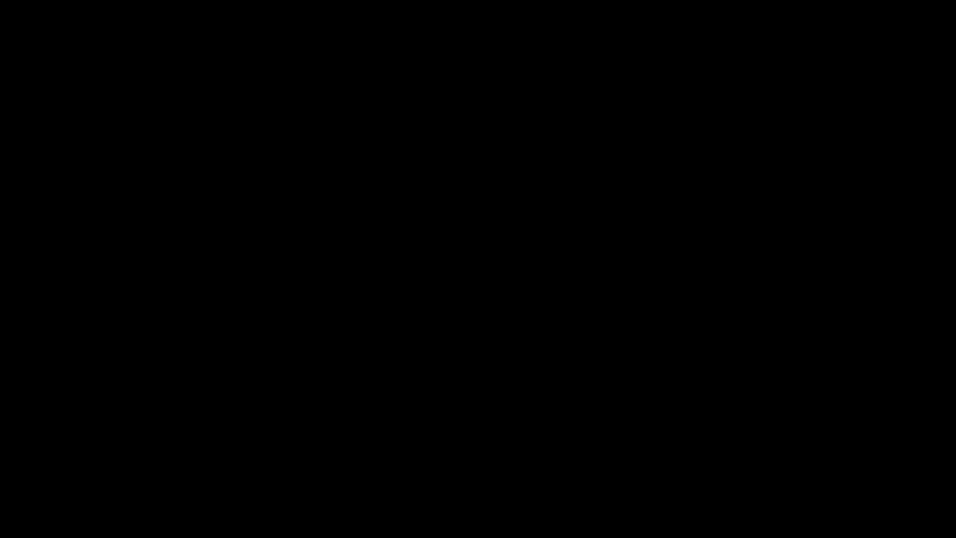